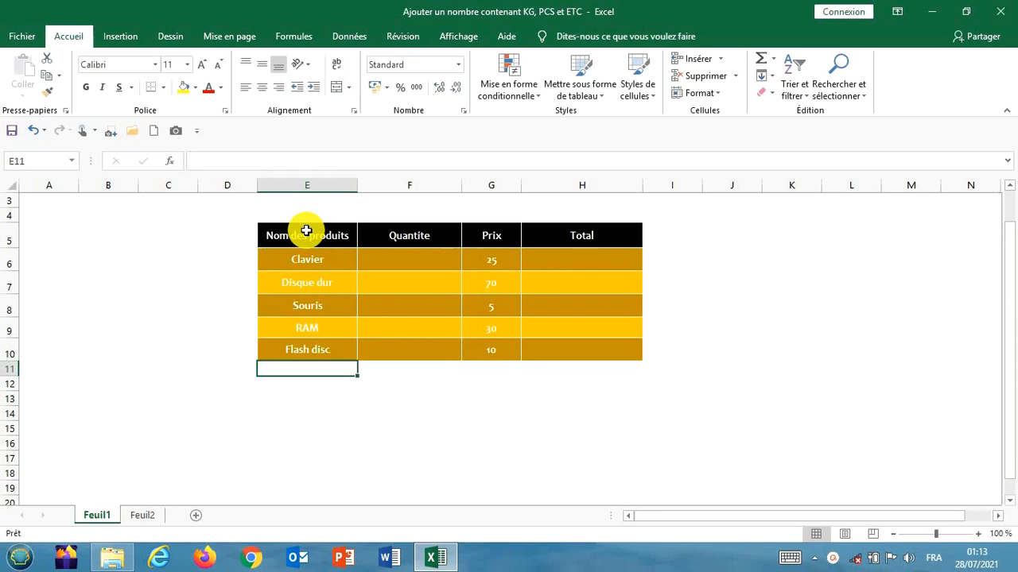
pyautogui.click(307, 231)
pyautogui.press('Right')
pyautogui.press('Right')
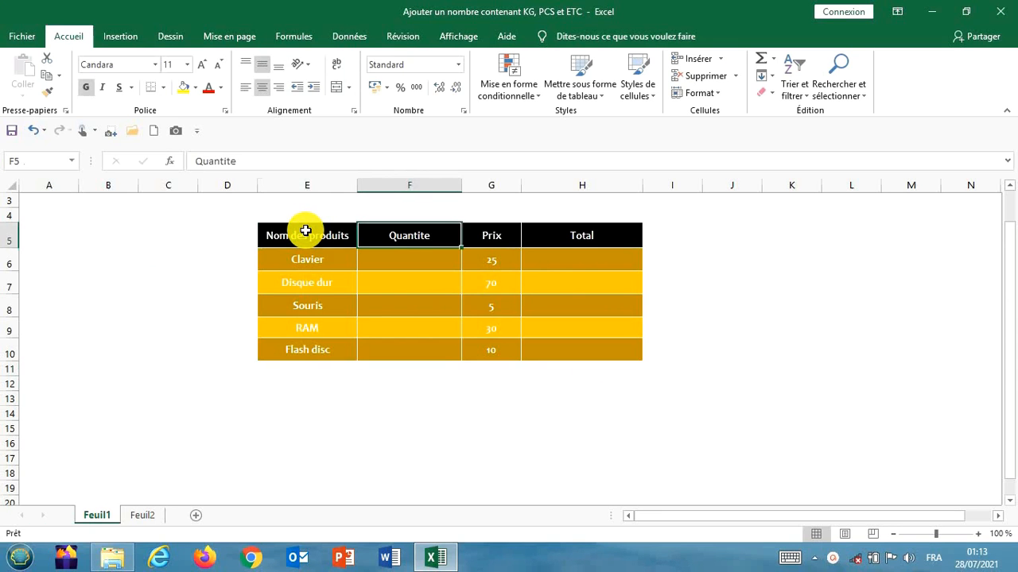
pyautogui.press('Right')
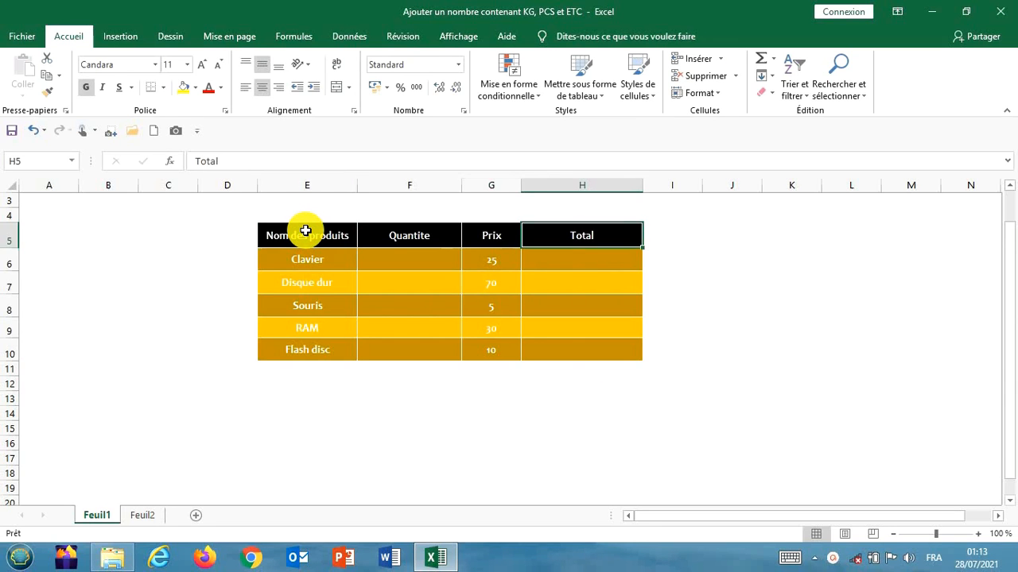
# - List the sample units Kg, Km, Cm and Cl below the table in cells E13 to E16
pyautogui.press('Down')
pyautogui.press('Down')
pyautogui.press('Down')
pyautogui.press('Down')
pyautogui.press('Down')
pyautogui.press('Down')
pyautogui.press('Down')
pyautogui.press('Down')
pyautogui.press('Left')
pyautogui.press('Left')
pyautogui.press('Left')
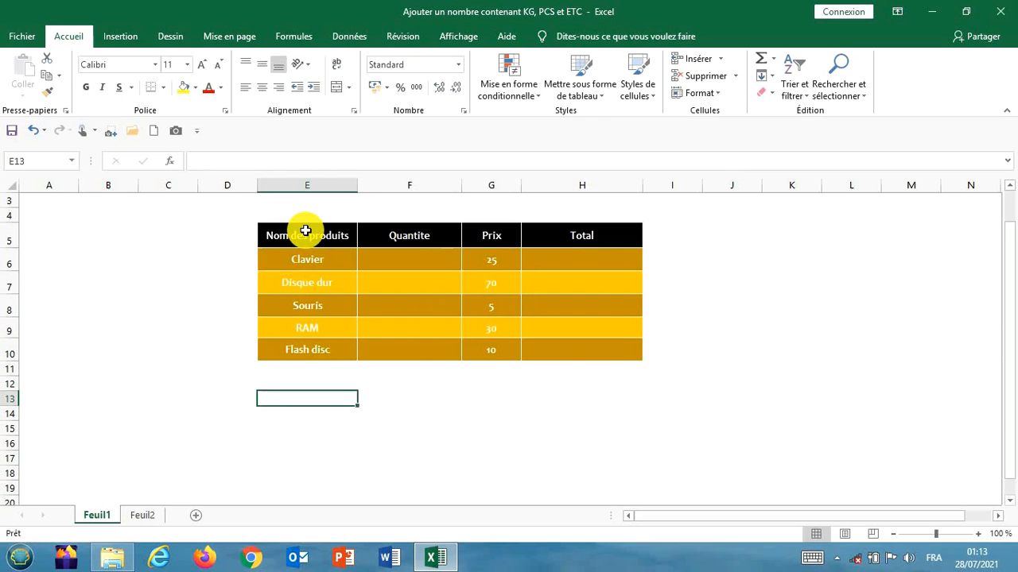
pyautogui.write('Kg')
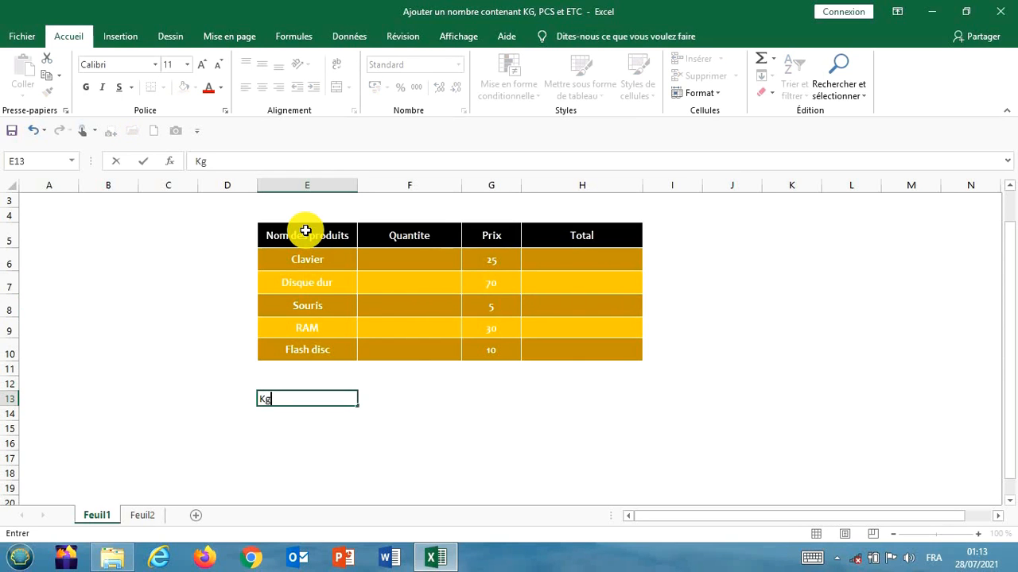
pyautogui.press('Return')
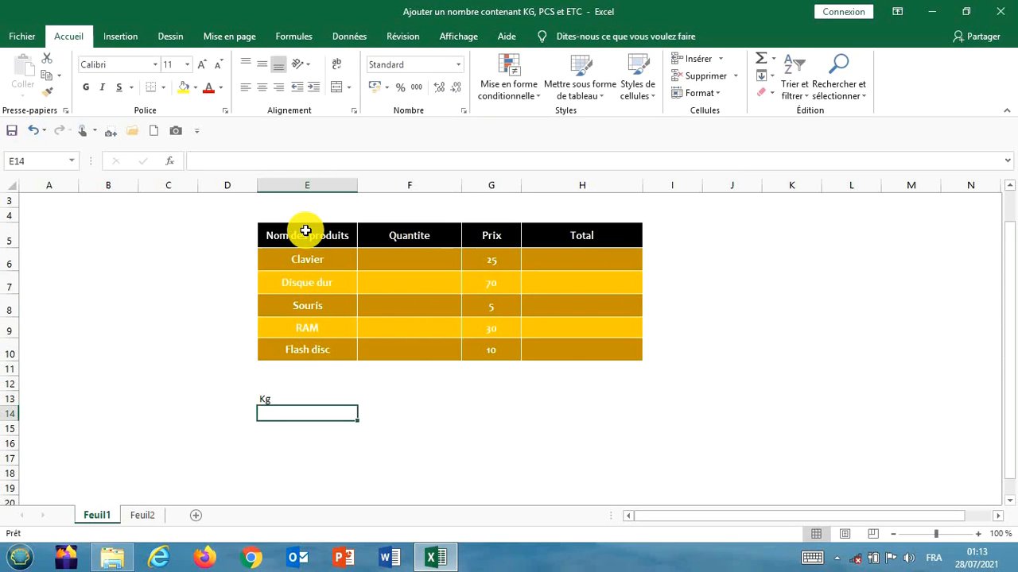
pyautogui.write('k')
pyautogui.press('BackSpace')
pyautogui.press('BackSpace')
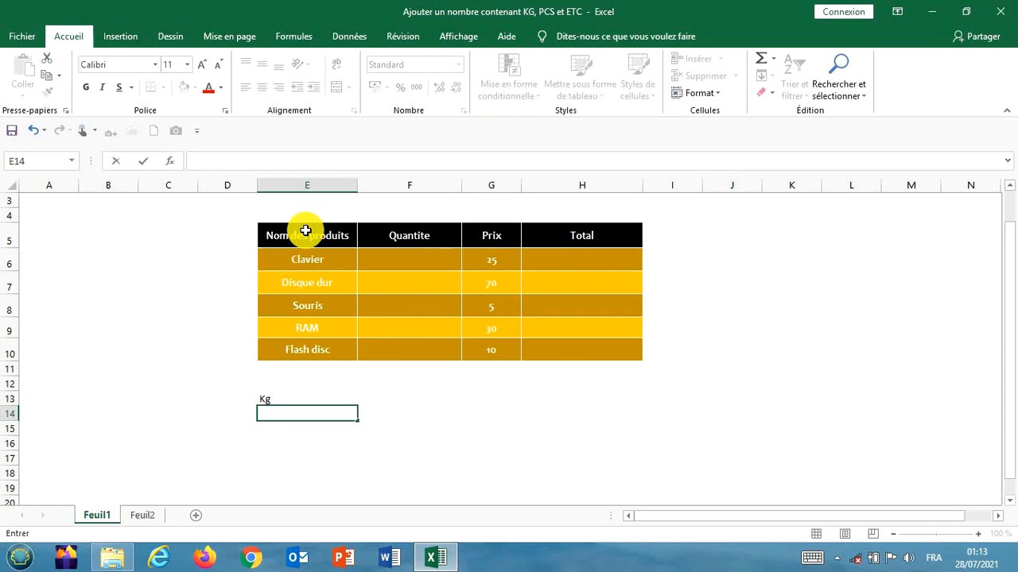
pyautogui.write('K')
pyautogui.press('BackSpace')
pyautogui.write('m')
pyautogui.press('Return')
pyautogui.write('Cm')
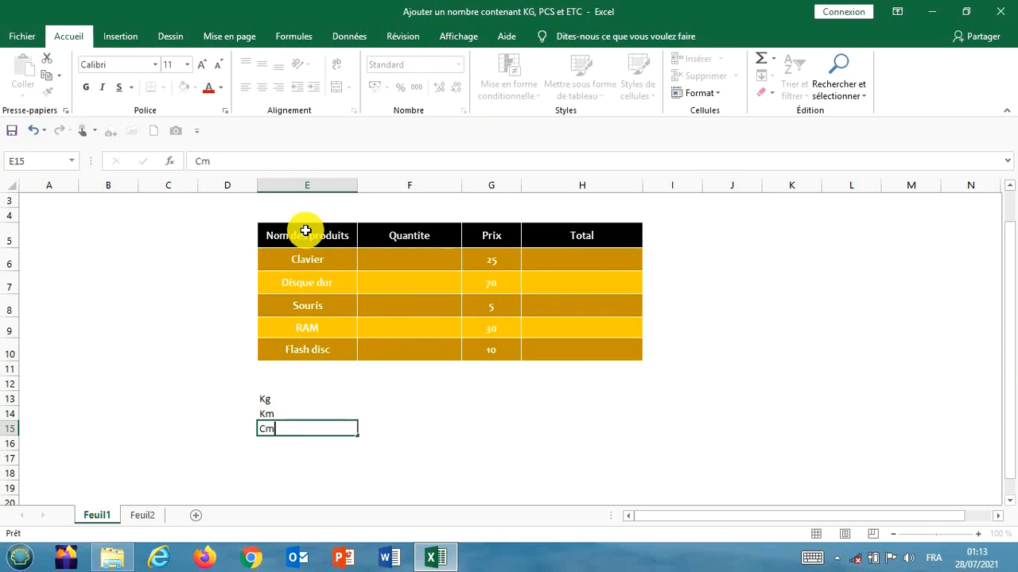
pyautogui.press('Return')
pyautogui.write('Cl')
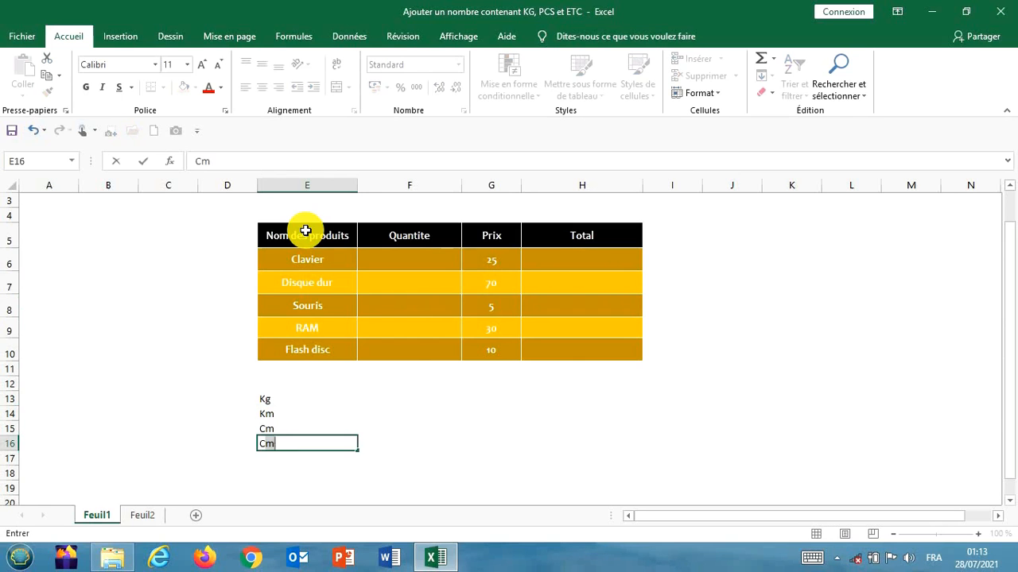
pyautogui.press('Return')
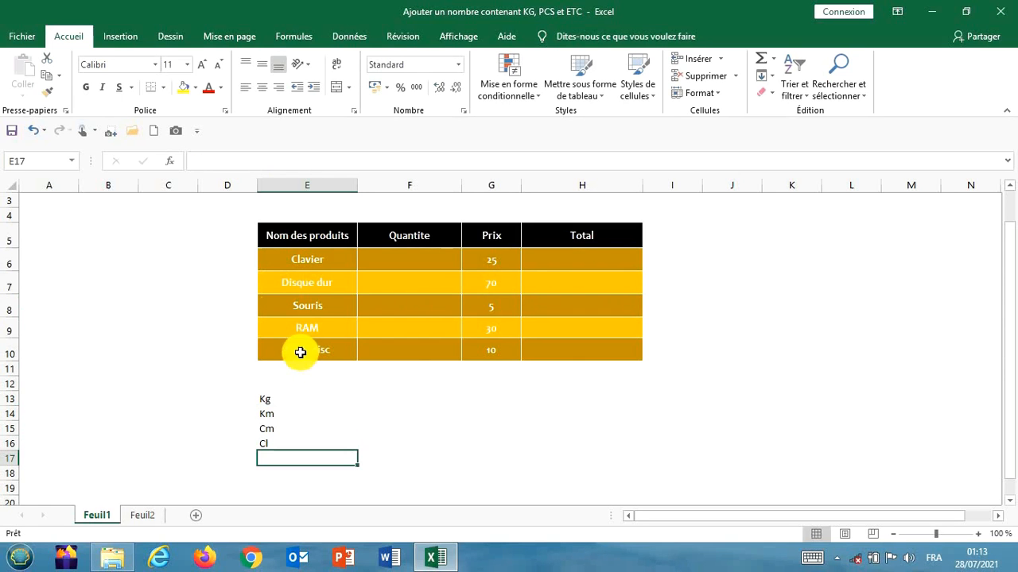
# - Clear the sample units below the table by filling the empty cell E12 down to E18
pyautogui.click(284, 388)
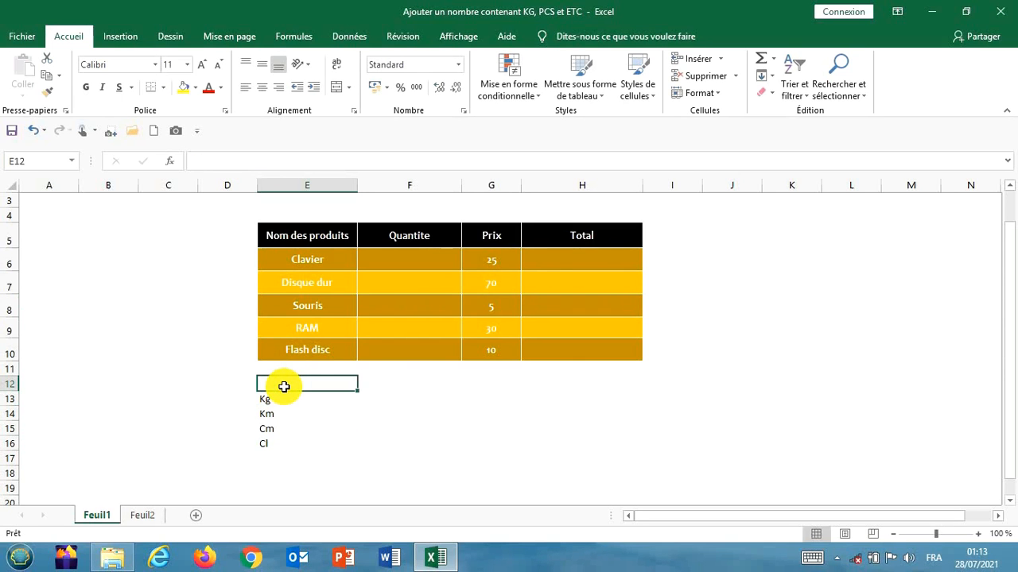
pyautogui.moveTo(358, 391); pyautogui.dragTo(343, 483)
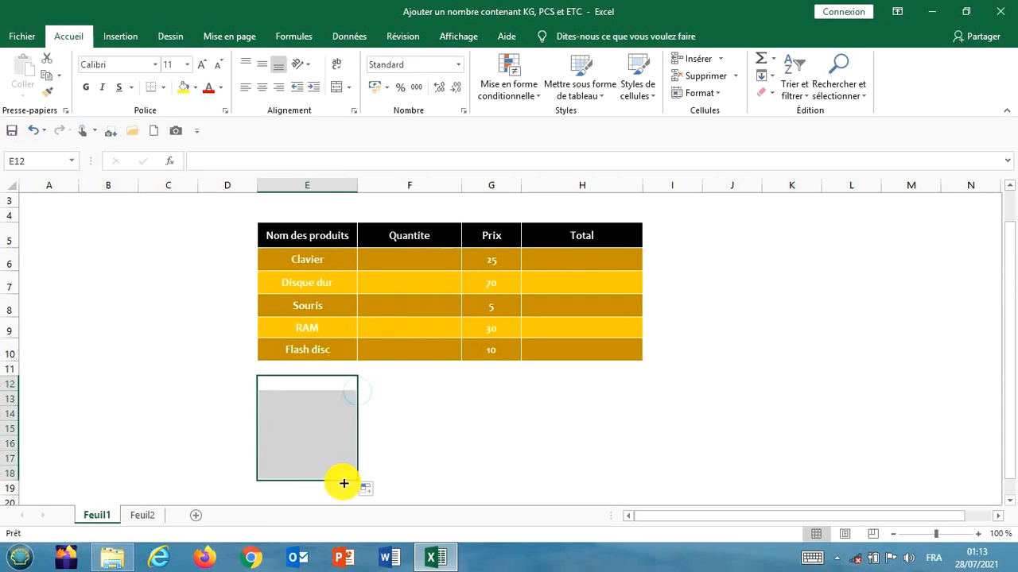
pyautogui.click(407, 381)
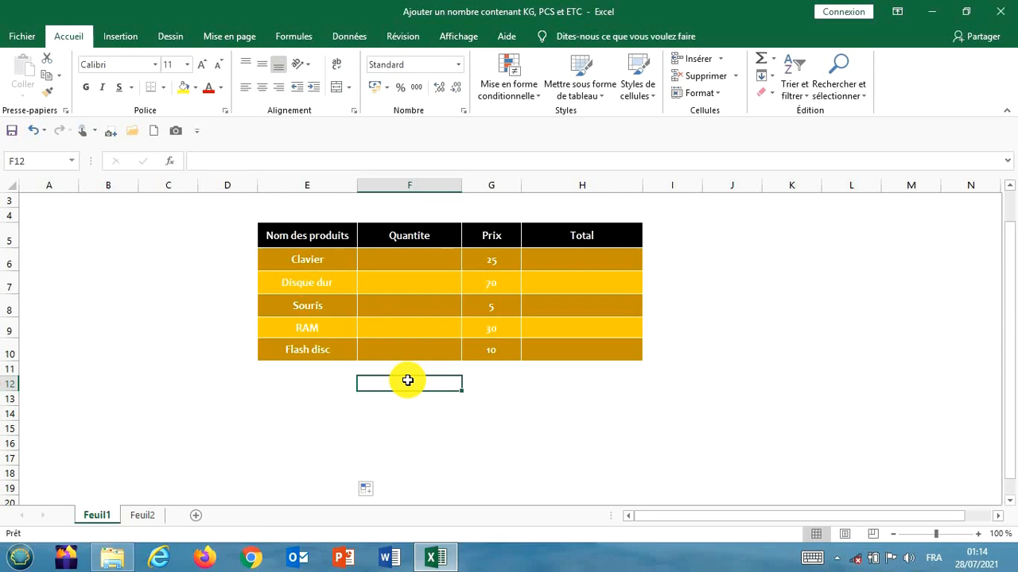
# - Apply the custom number format 0"Kg" to the Quantite cells F6 to F10
pyautogui.moveTo(392, 261); pyautogui.dragTo(390, 352)
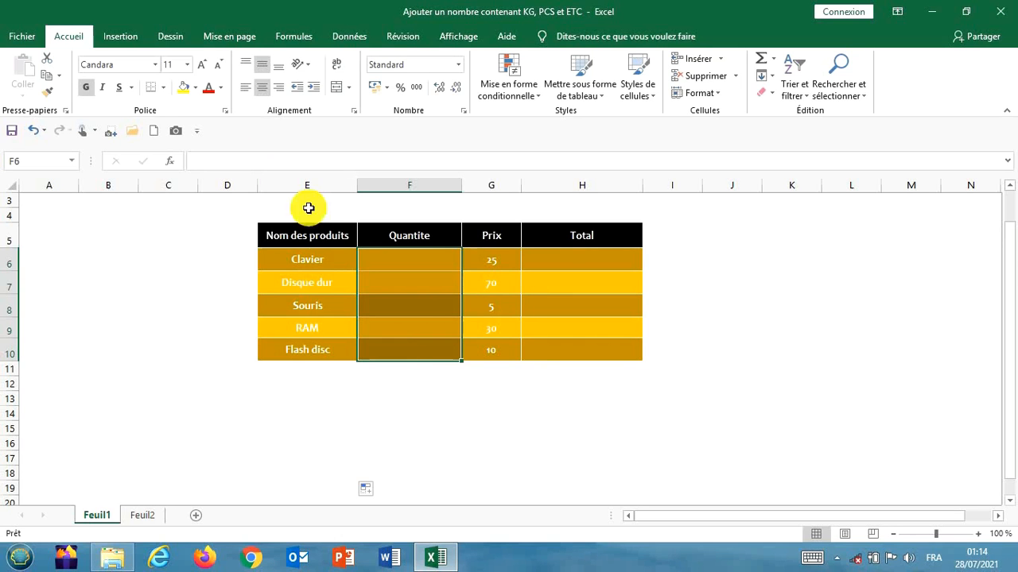
pyautogui.click(225, 112)
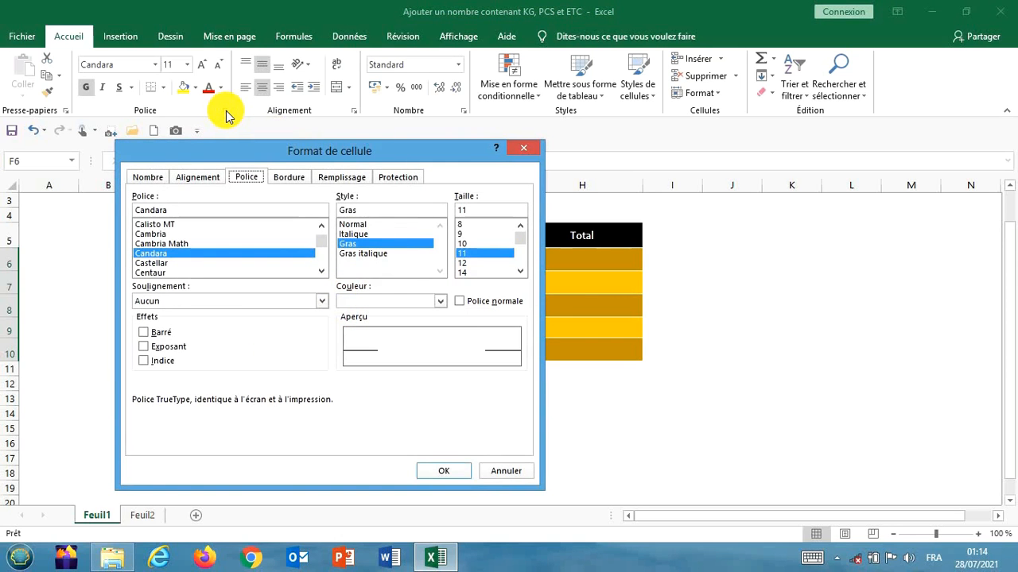
pyautogui.click(146, 178)
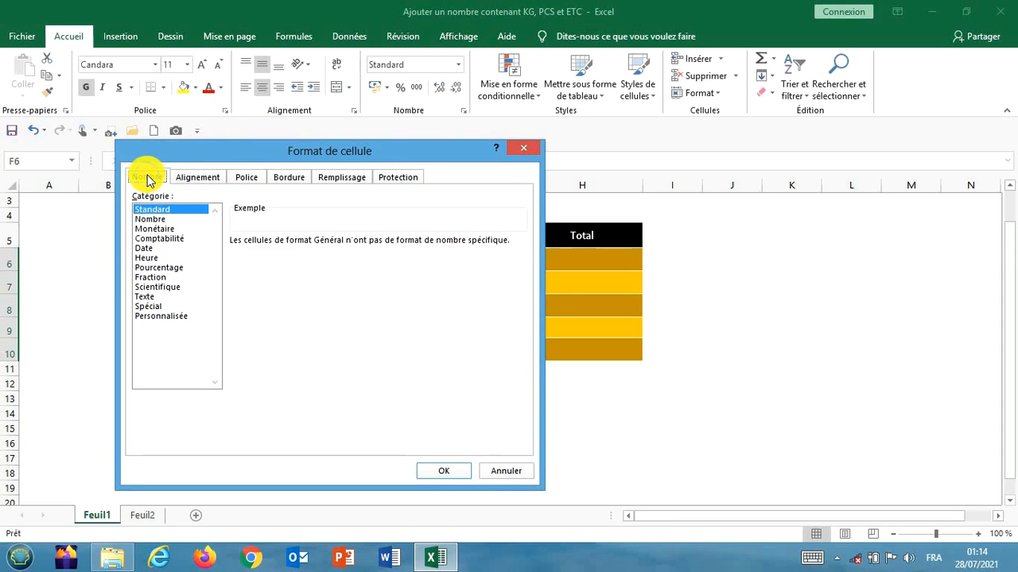
pyautogui.click(164, 317)
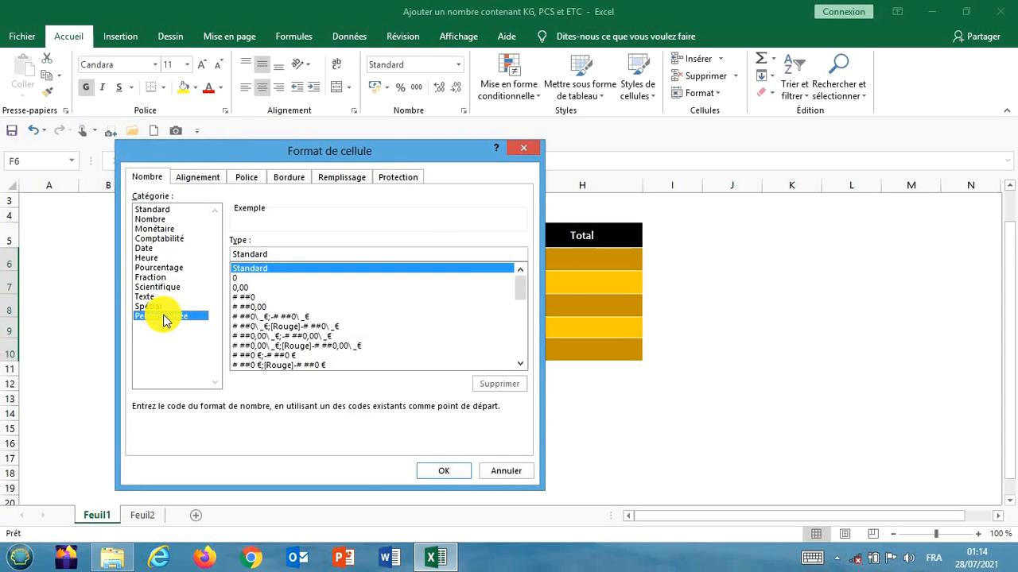
pyautogui.click(256, 278)
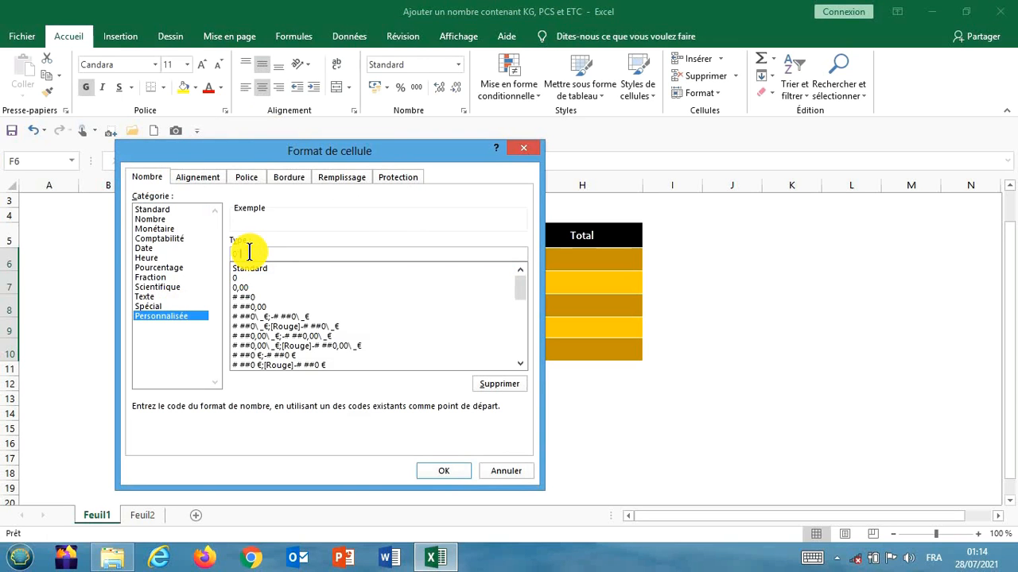
pyautogui.write('"Kg')
pyautogui.click(443, 472)
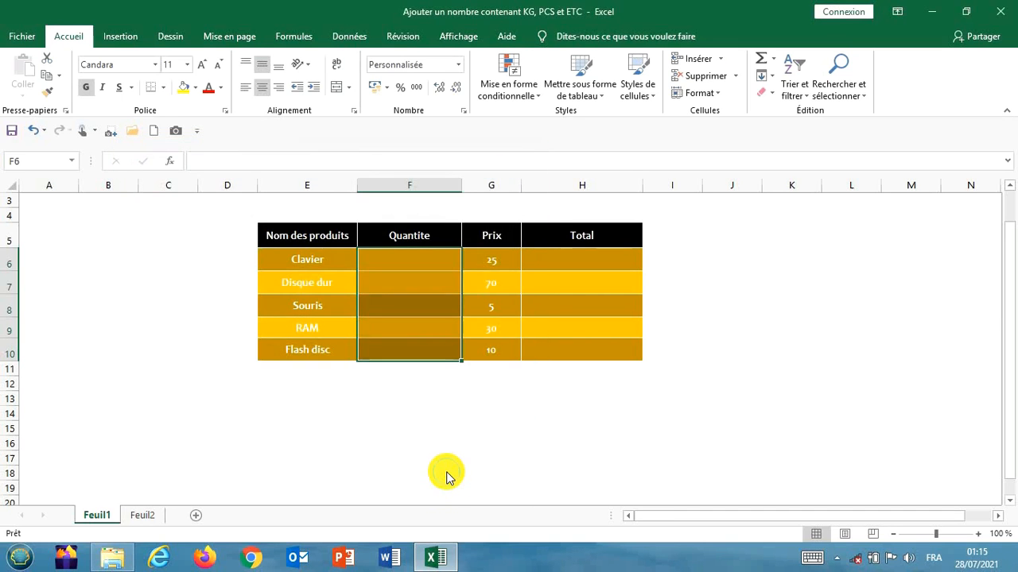
# - Enter the quantities 1200, 3600, 800, 1500 and 950 in the Quantite column from F6 to F10
pyautogui.click(390, 260)
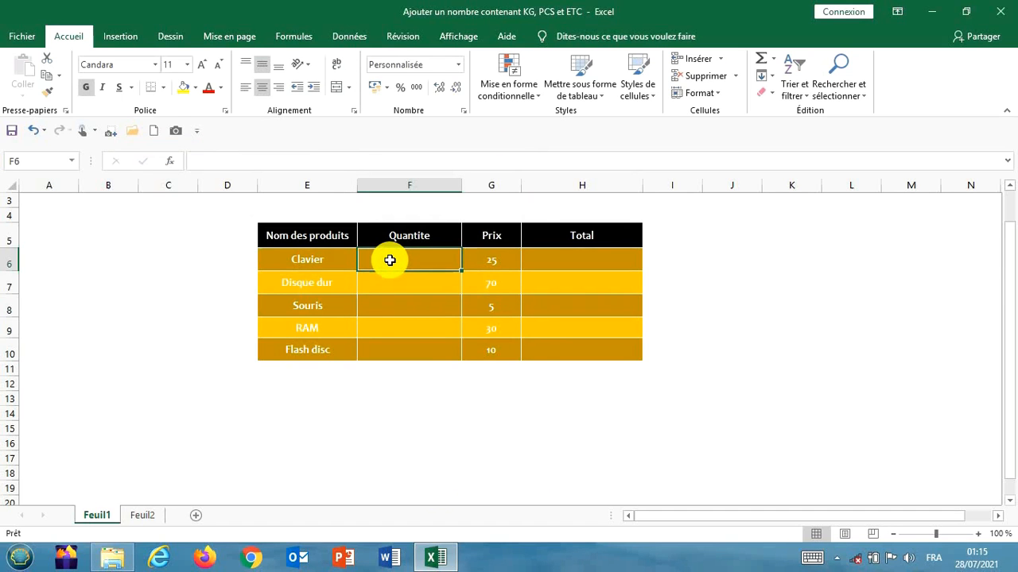
pyautogui.doubleClick(390, 260)
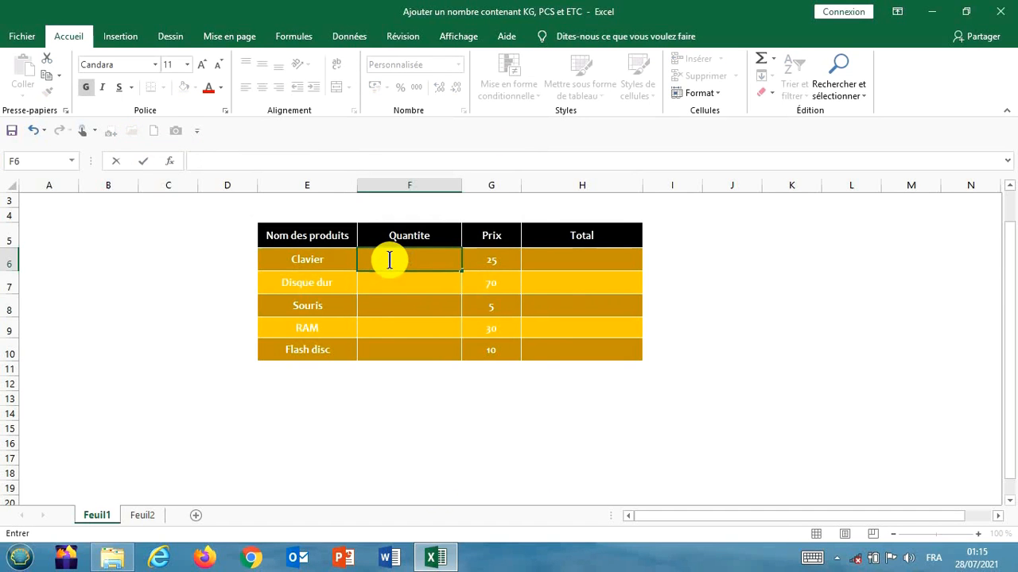
pyautogui.write('1200')
pyautogui.press('Return')
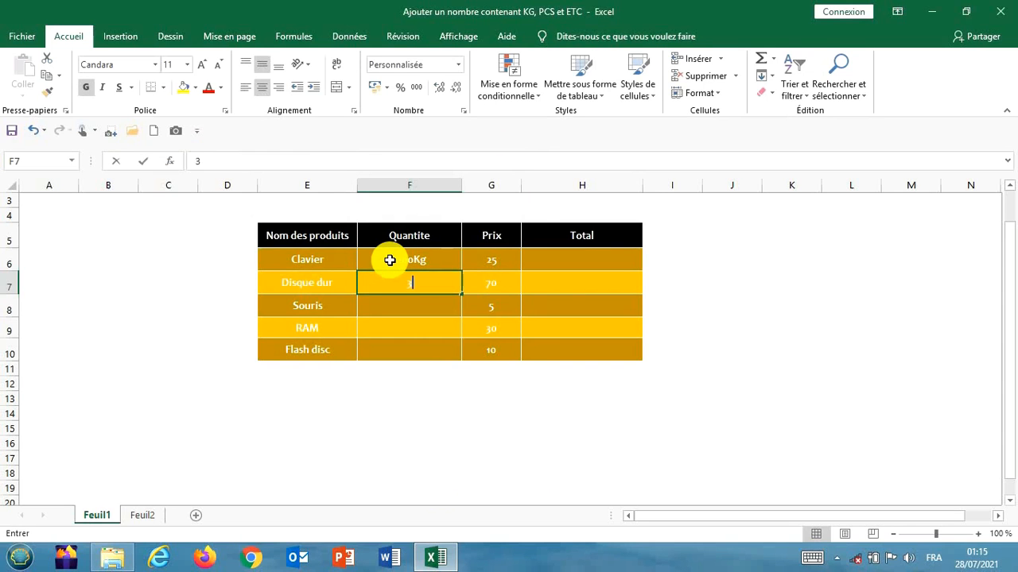
pyautogui.write('3600')
pyautogui.press('Return')
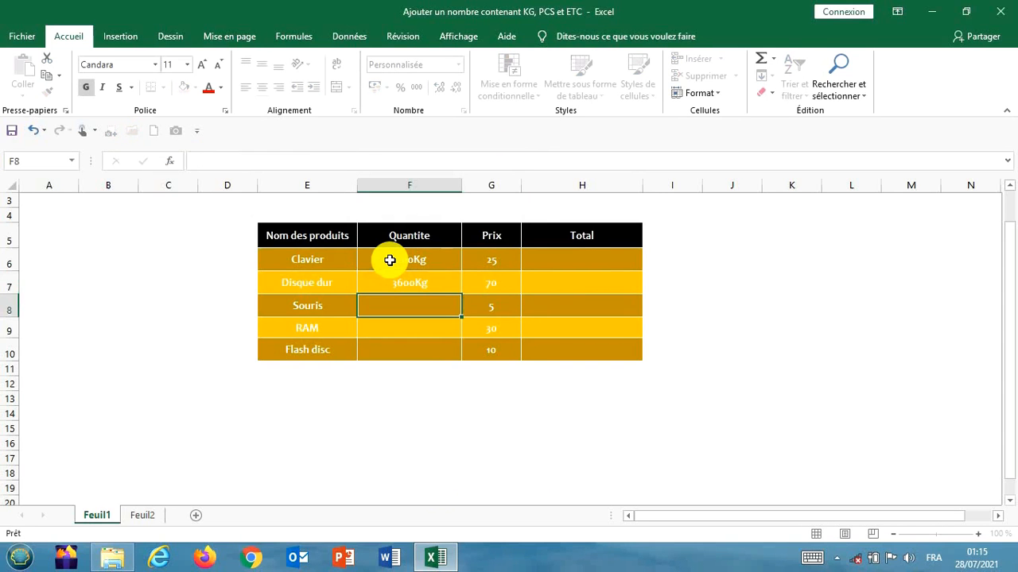
pyautogui.write('800')
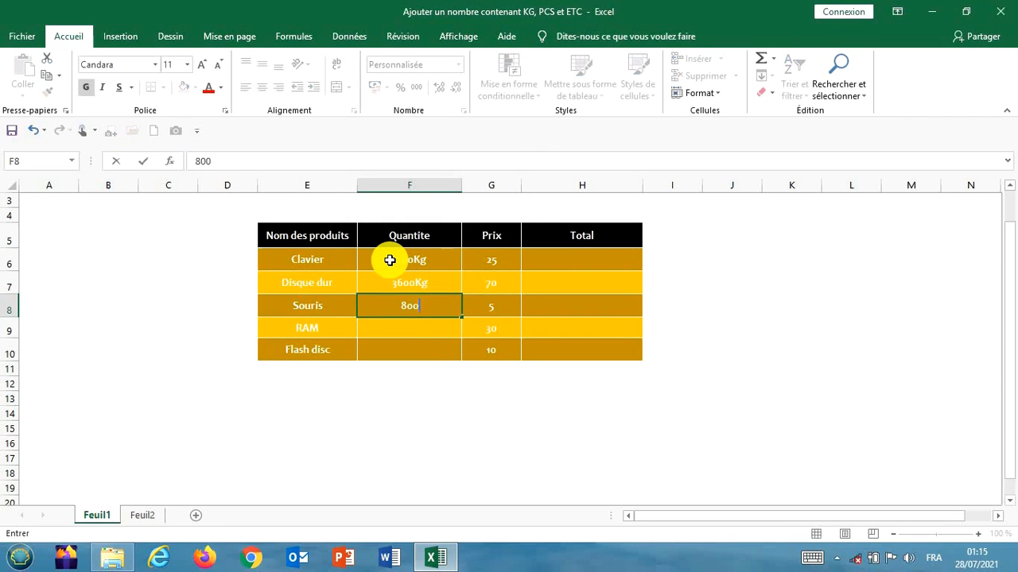
pyautogui.press('Return')
pyautogui.write('1500')
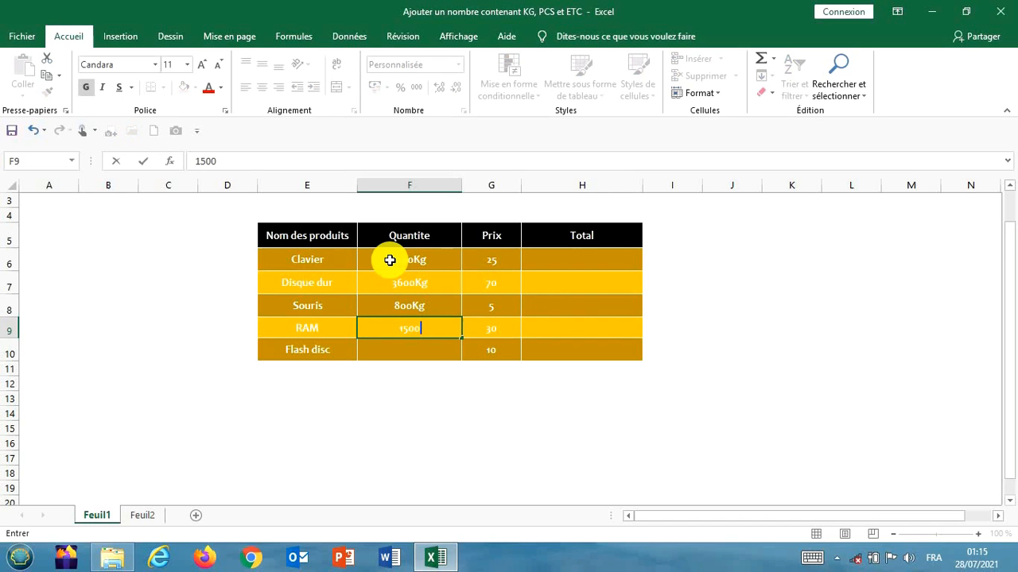
pyautogui.press('Return')
pyautogui.write('950')
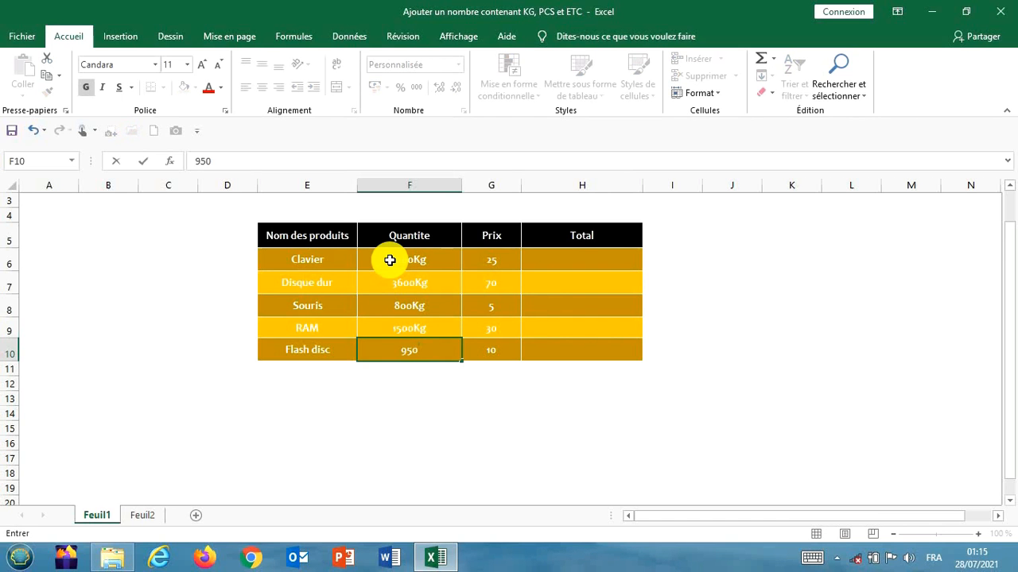
pyautogui.press('Return')
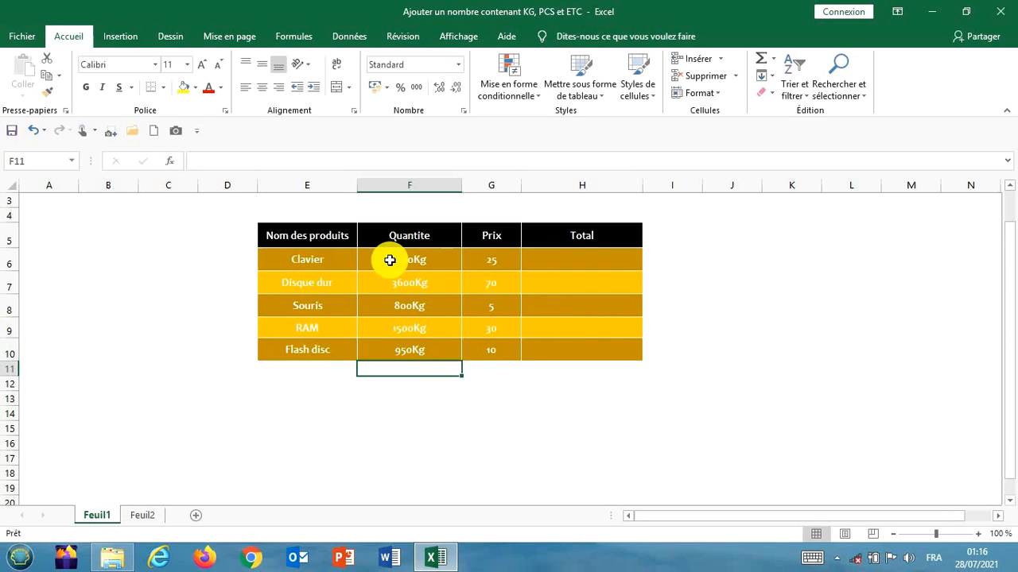
# - Calculate the Clavier total in H6 with =PRODUIT(F6:G6) and fill the formula down to H10
pyautogui.click(569, 255)
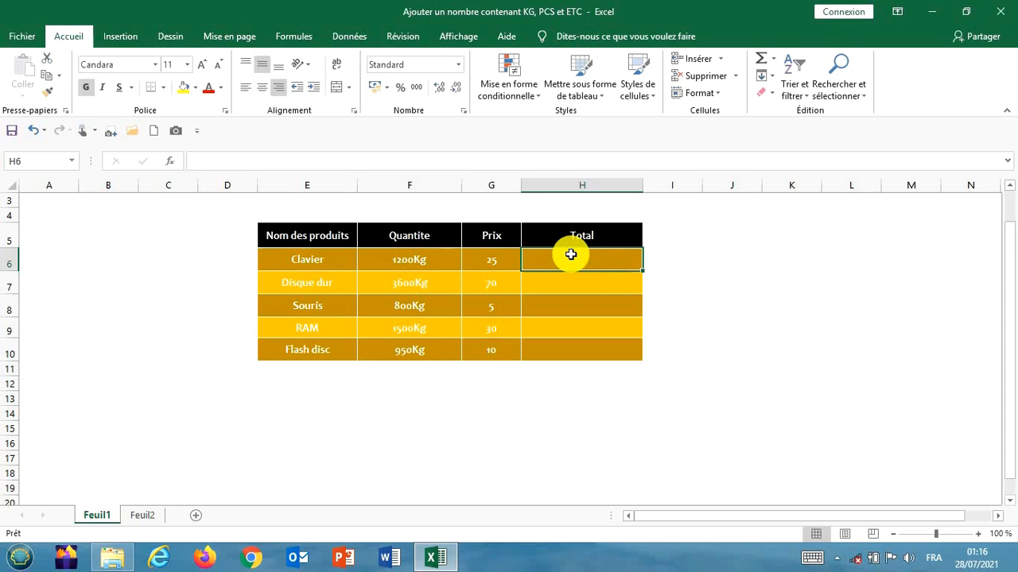
pyautogui.write('=')
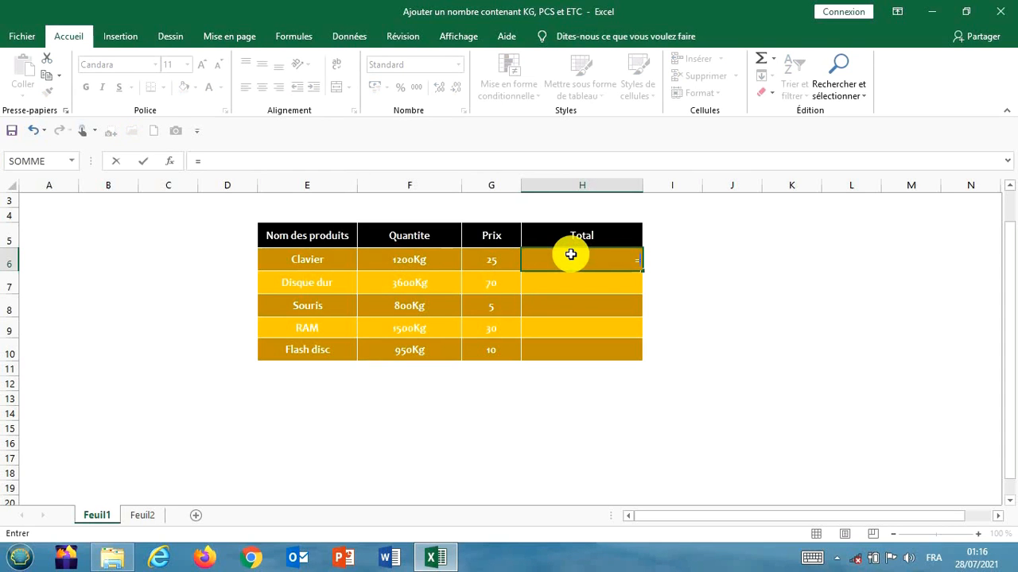
pyautogui.write('produiy')
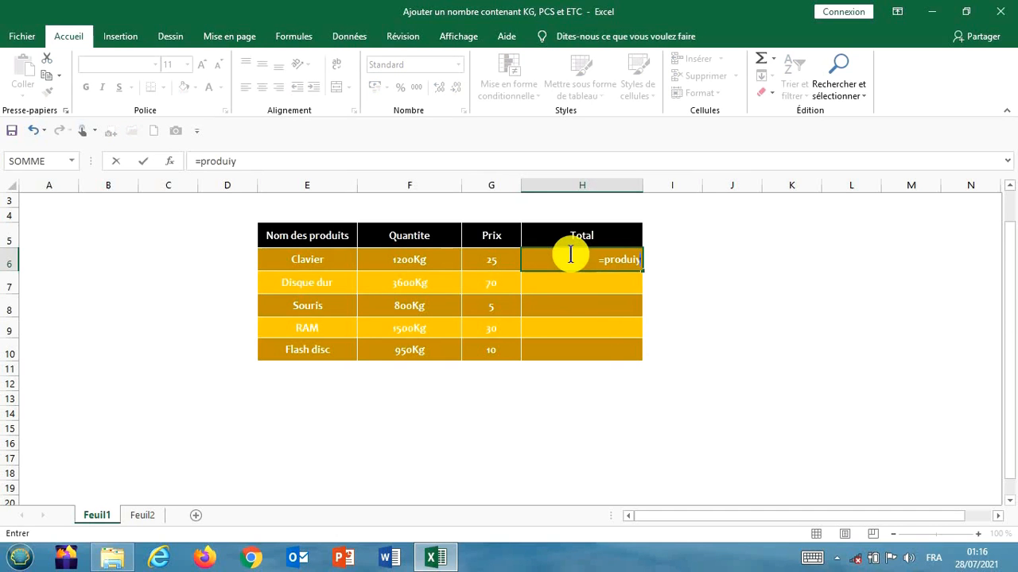
pyautogui.press('BackSpace')
pyautogui.write('t')
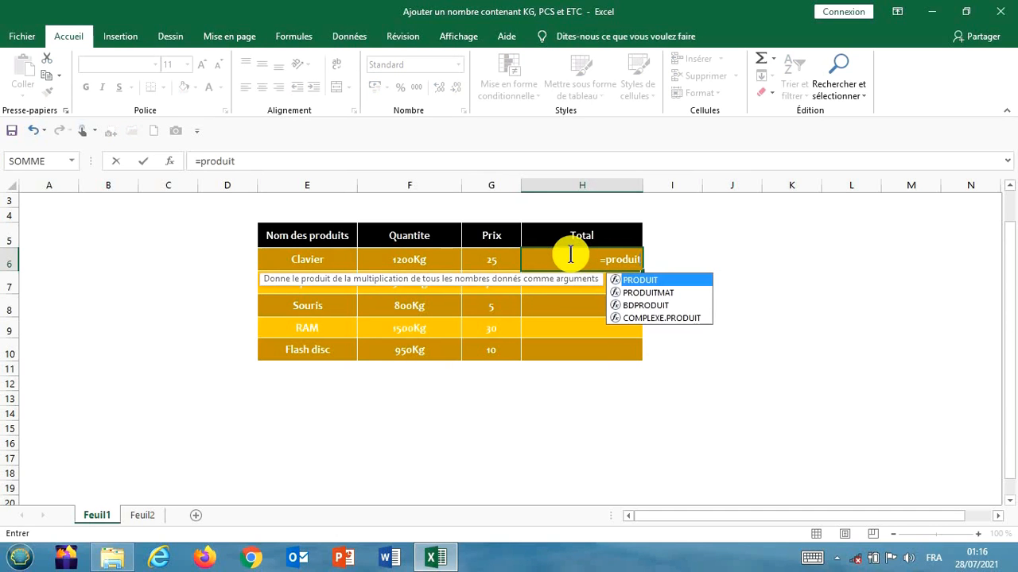
pyautogui.write('(')
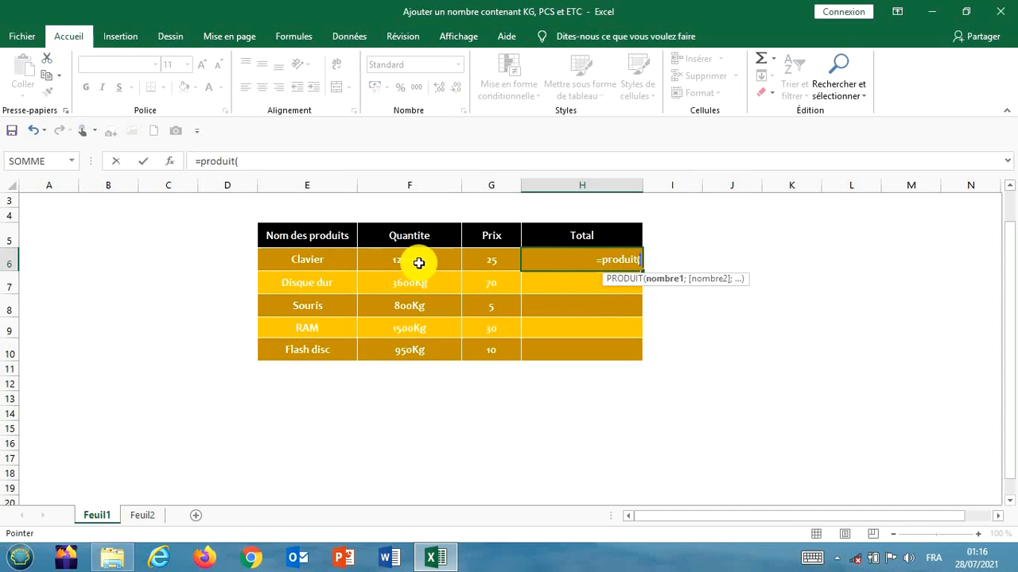
pyautogui.moveTo(419, 263); pyautogui.dragTo(479, 262)
pyautogui.write(')')
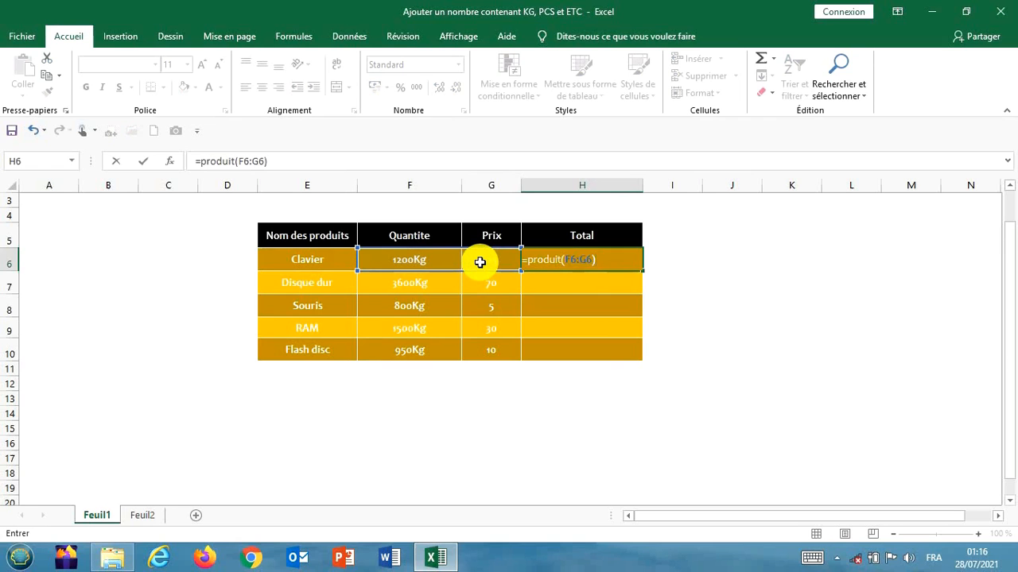
pyautogui.press('Return')
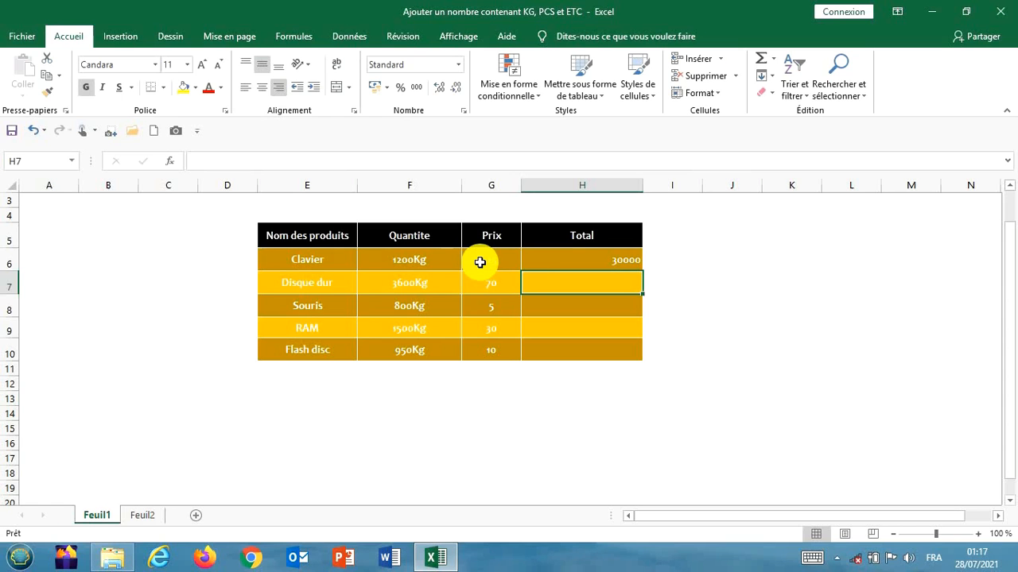
pyautogui.click(584, 257)
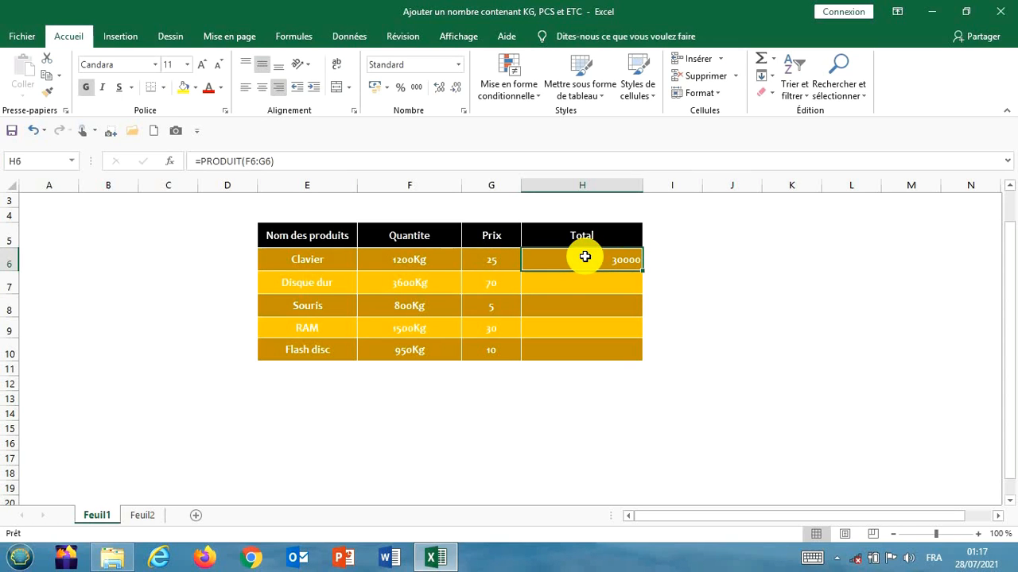
pyautogui.moveTo(643, 272); pyautogui.dragTo(632, 354)
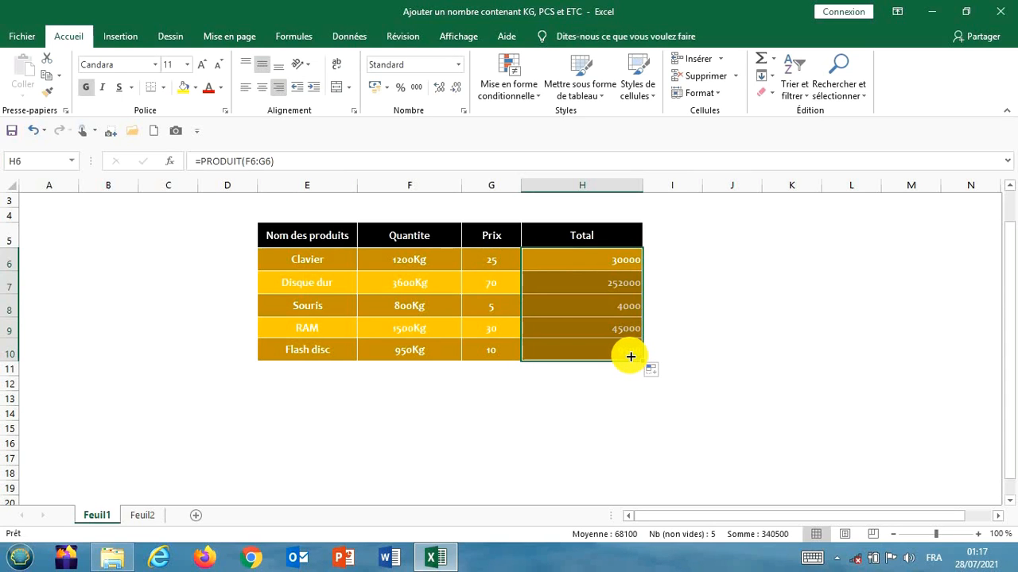
# - Sum the Quantite column in F11 with =SOMME(F6:F10)
pyautogui.click(732, 306)
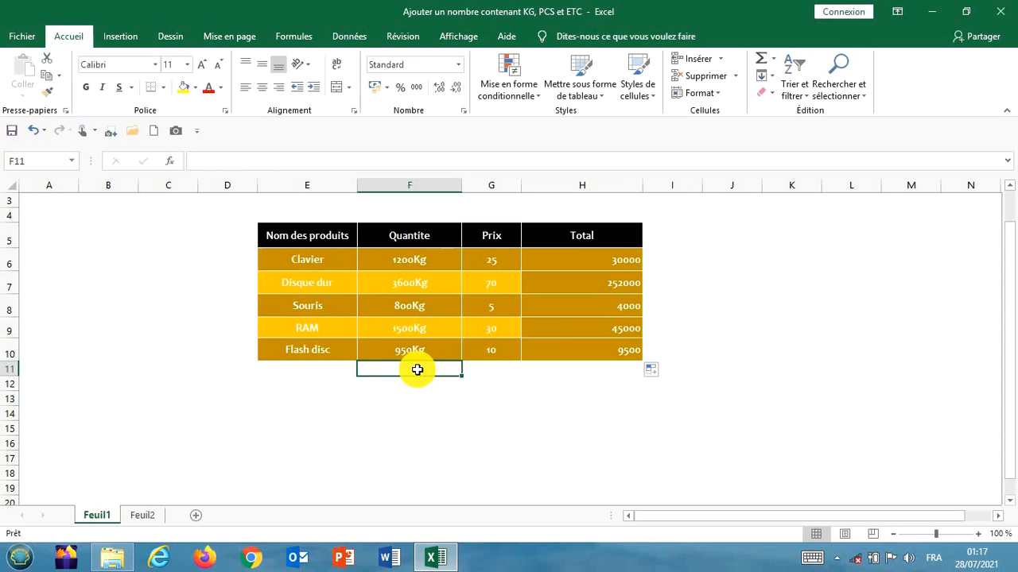
pyautogui.write('=')
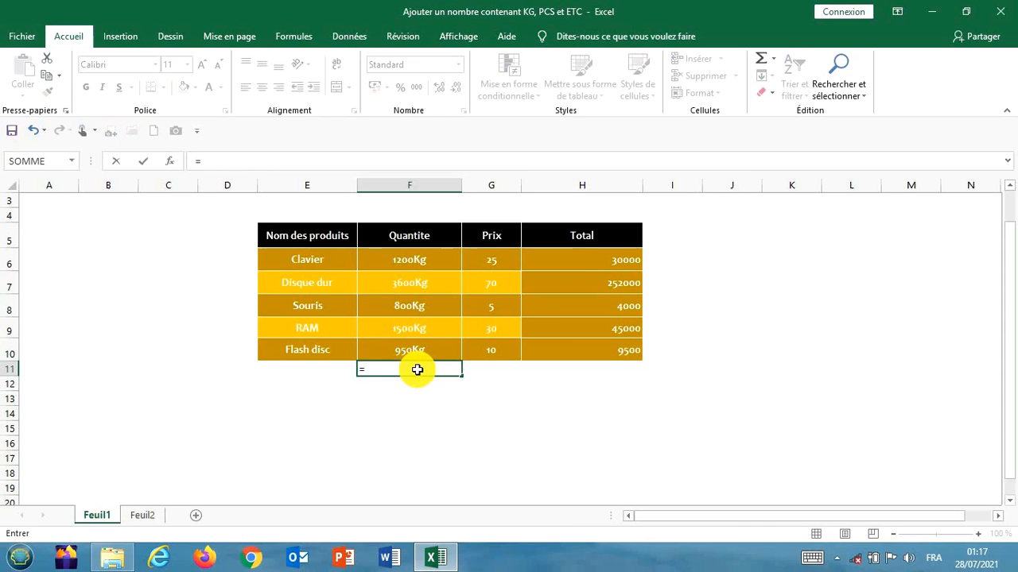
pyautogui.write('so')
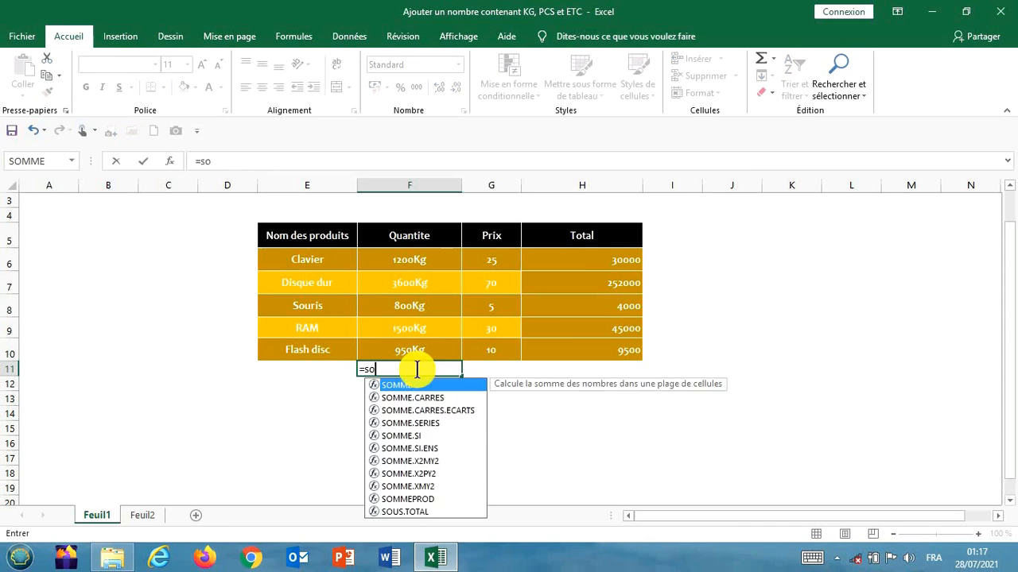
pyautogui.write('mme(')
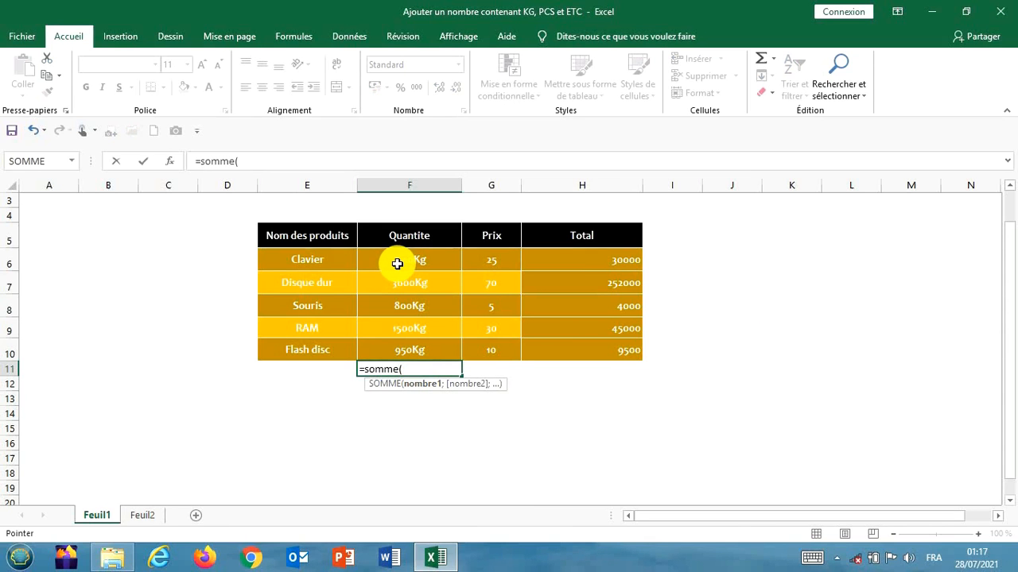
pyautogui.moveTo(396, 263); pyautogui.dragTo(396, 346)
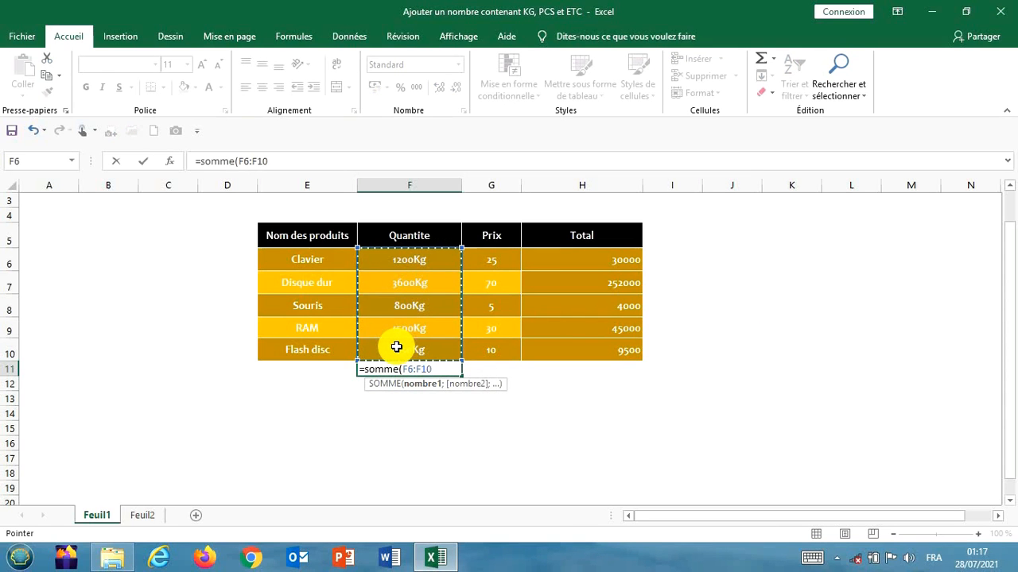
pyautogui.write(')')
pyautogui.press('Return')
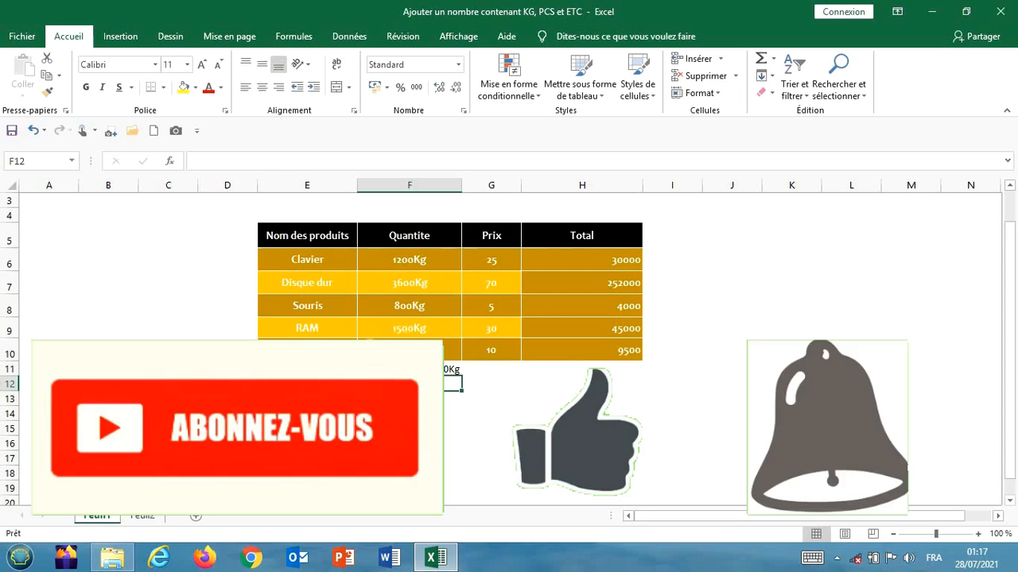
# - Label the sum row with Total in cell E11, under the product names
pyautogui.click(318, 369)
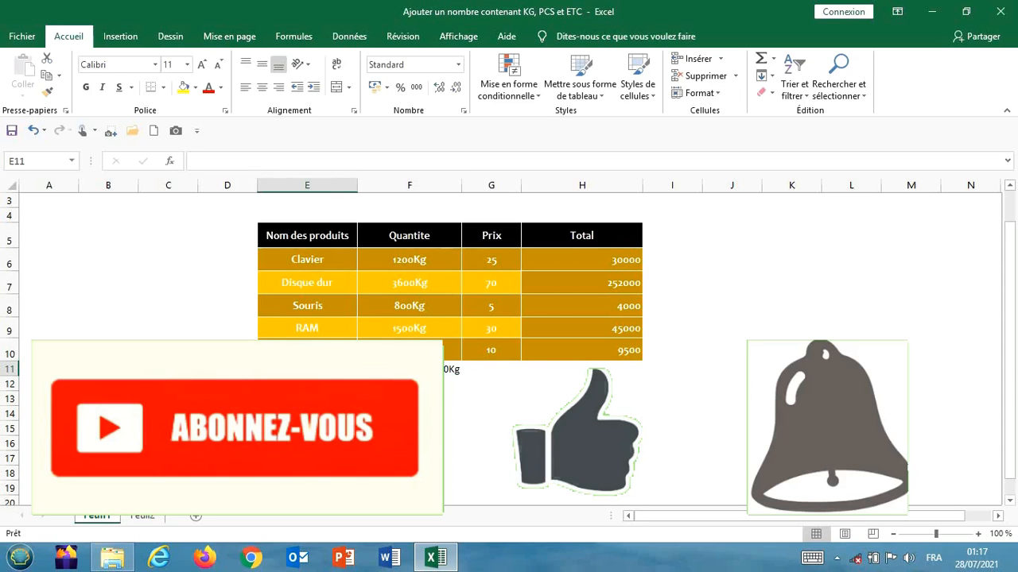
pyautogui.write('t')
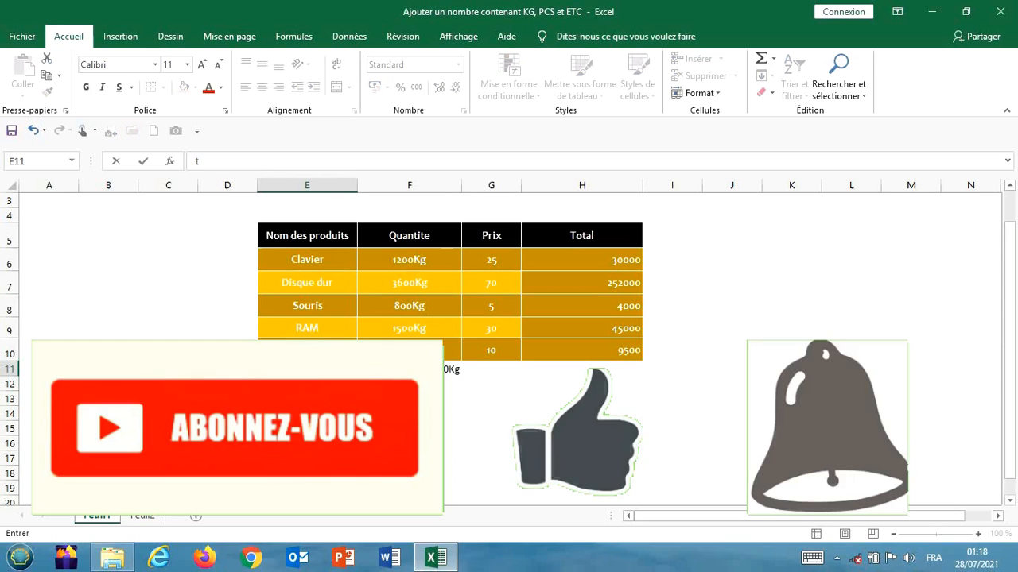
pyautogui.write('O')
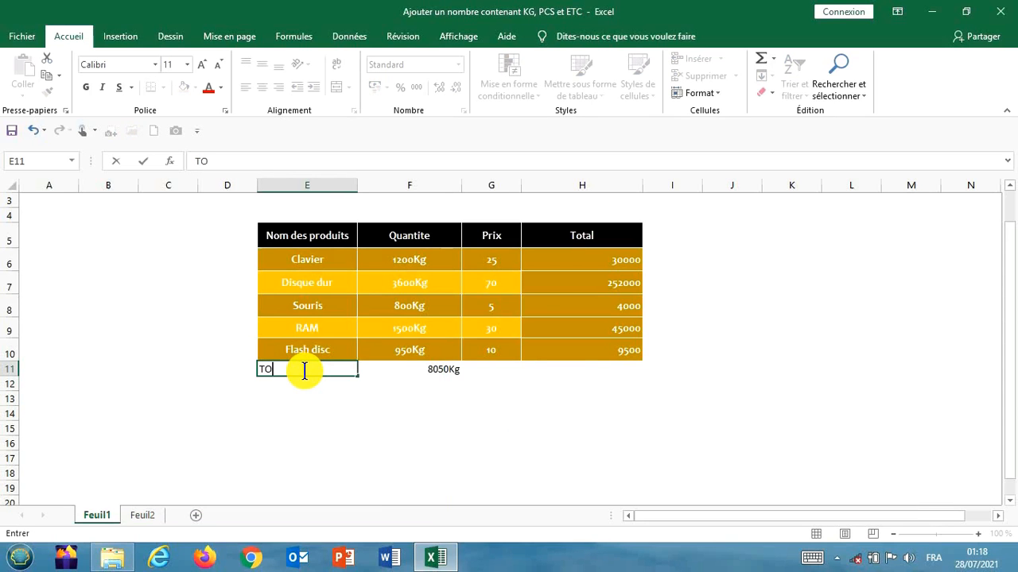
pyautogui.press('BackSpace')
pyautogui.write('otal')
pyautogui.press('Return')
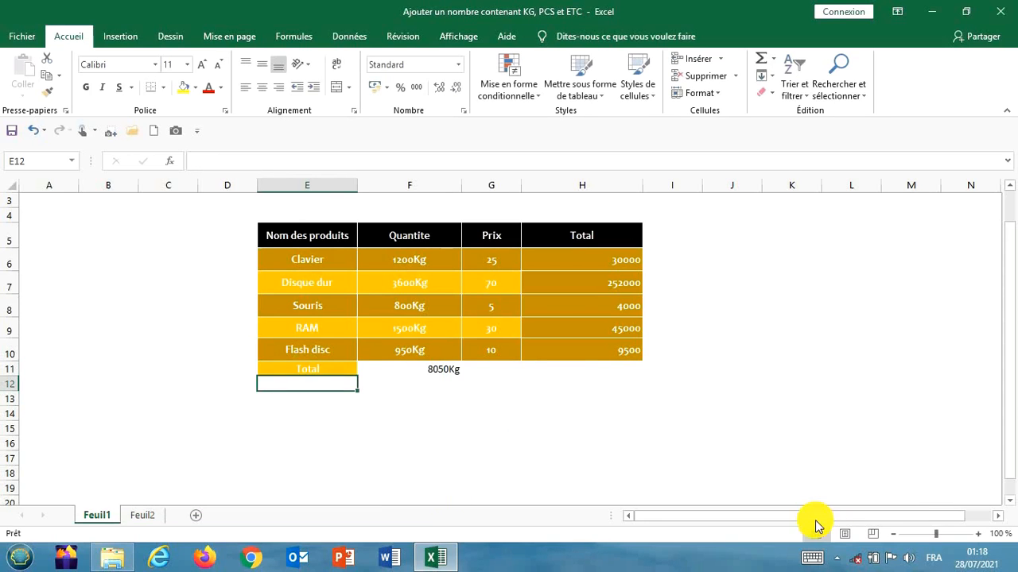